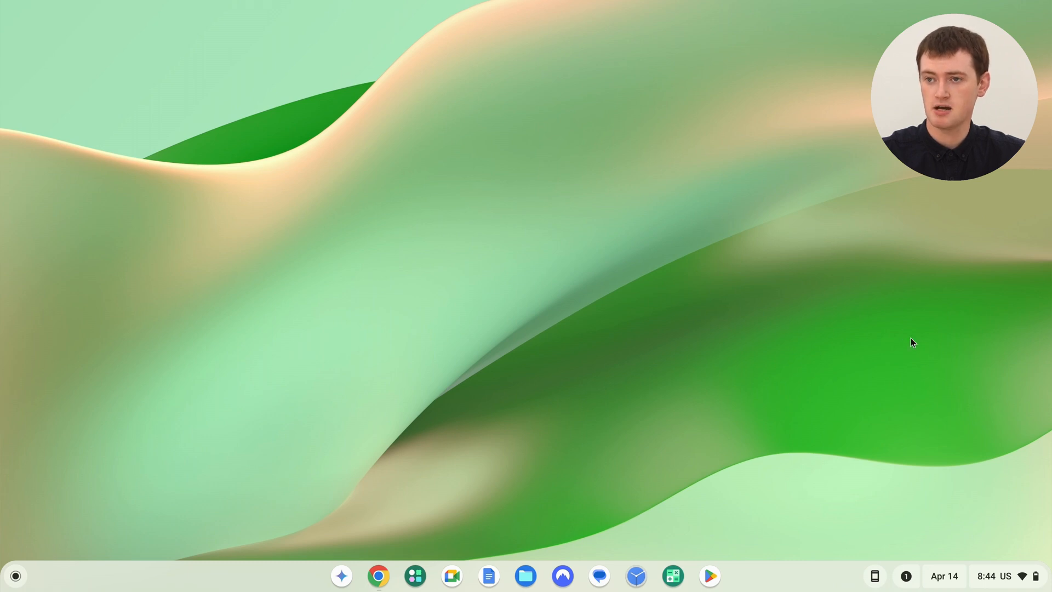
# Step: Bring up the Quick Settings panel from the shelf status area
pyautogui.click(987, 579)
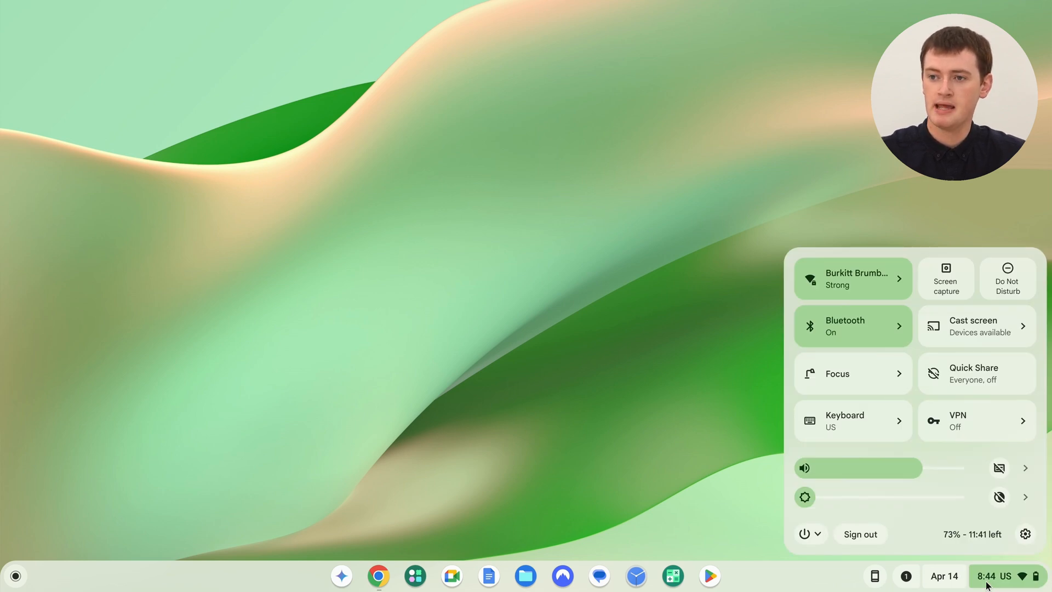
# Step: Launch the Settings app from the Quick Settings gear icon
pyautogui.click(1025, 534)
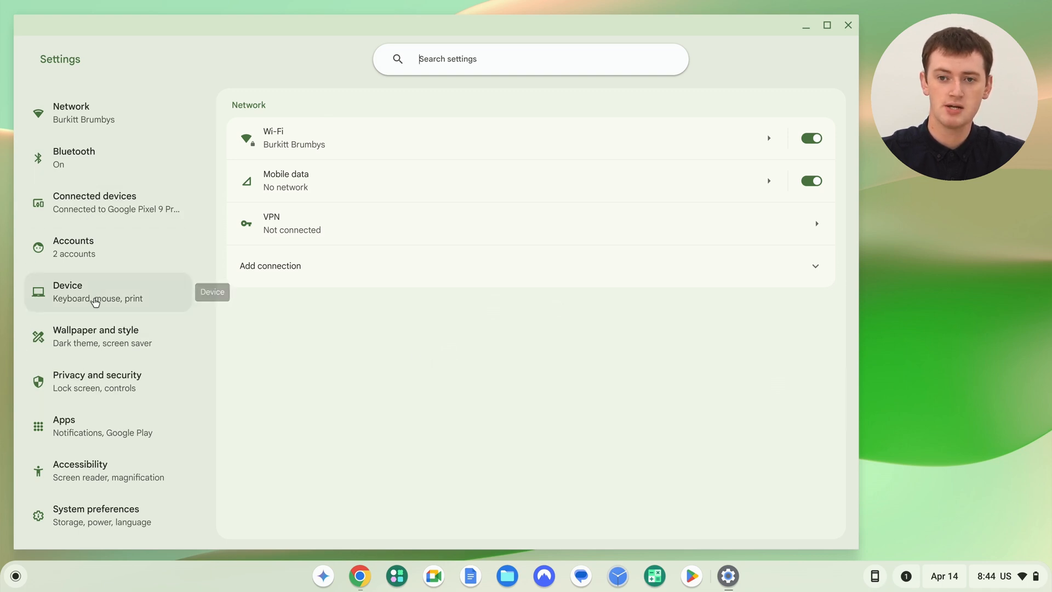
pyautogui.scroll(-2, 96, 299)
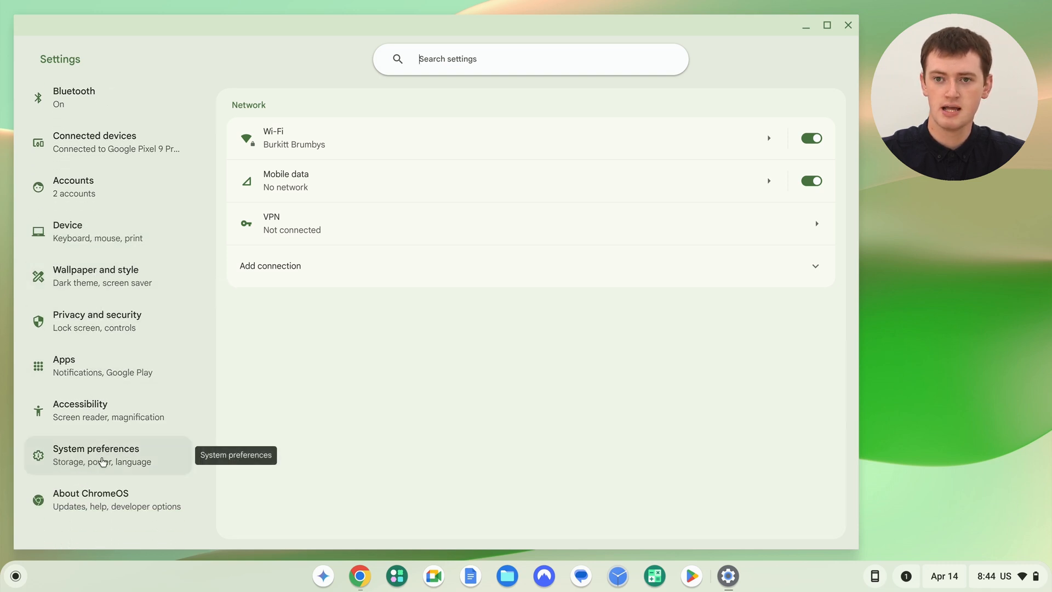
# Step: Go to System preferences and toggle the 24-hour clock, leaving it off
pyautogui.click(102, 462)
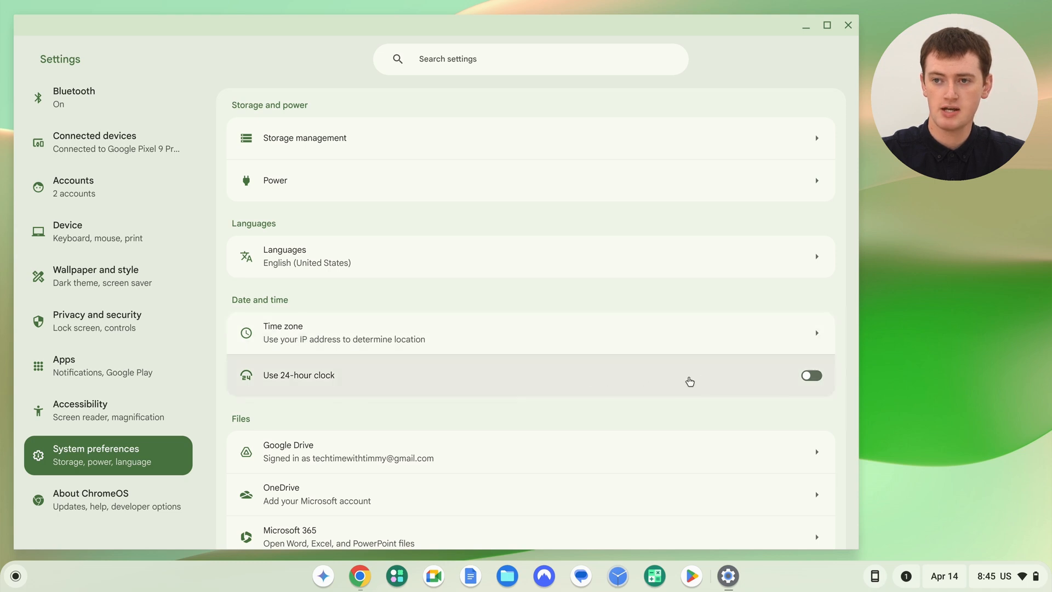
pyautogui.click(812, 375)
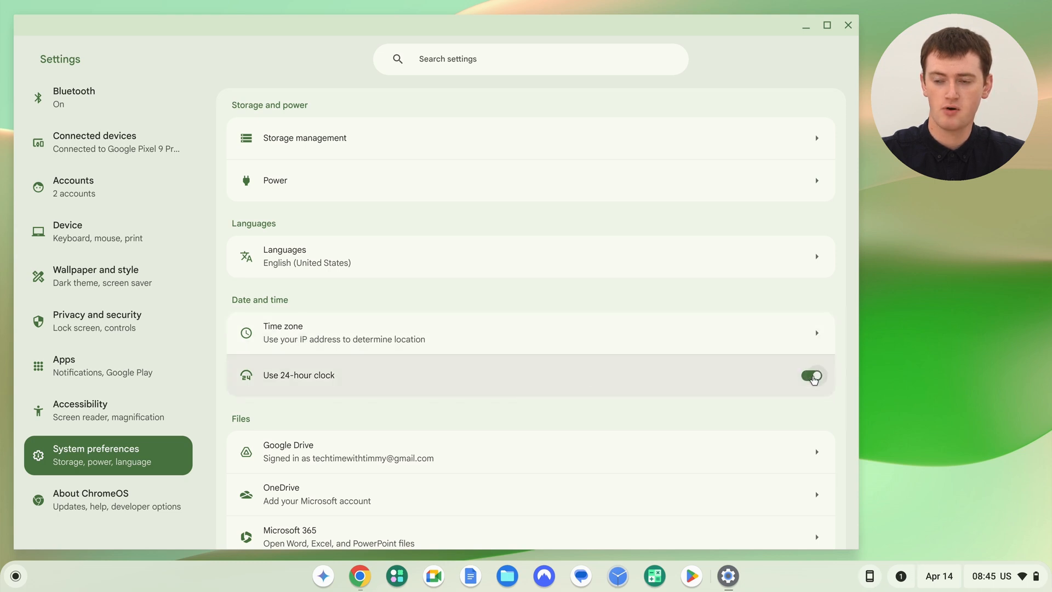
pyautogui.click(812, 375)
pyautogui.click(812, 376)
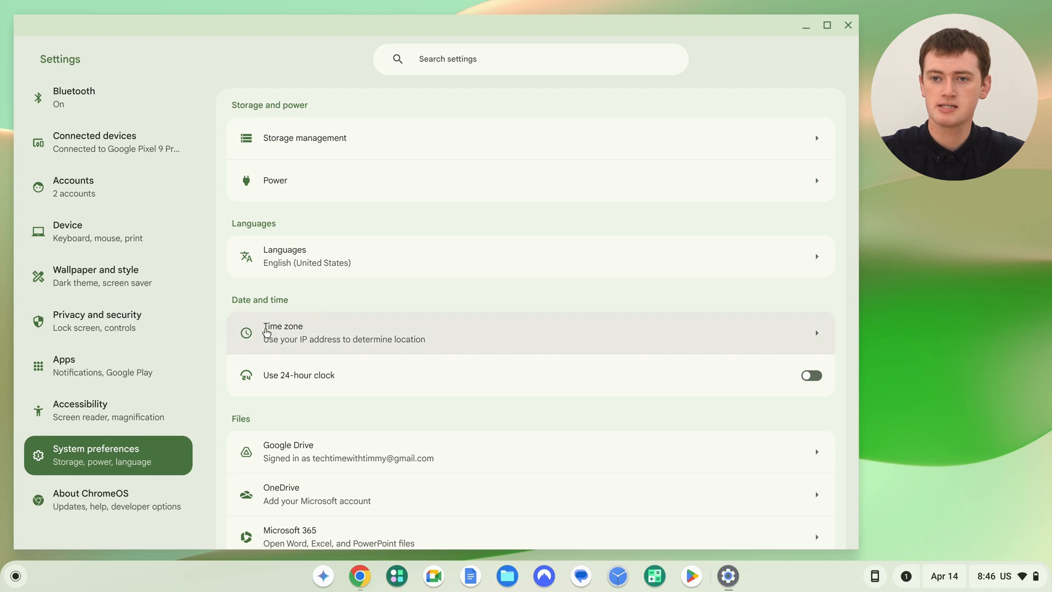
# Step: Switch the Time zone setting from automatic to Choose from list
pyautogui.click(288, 335)
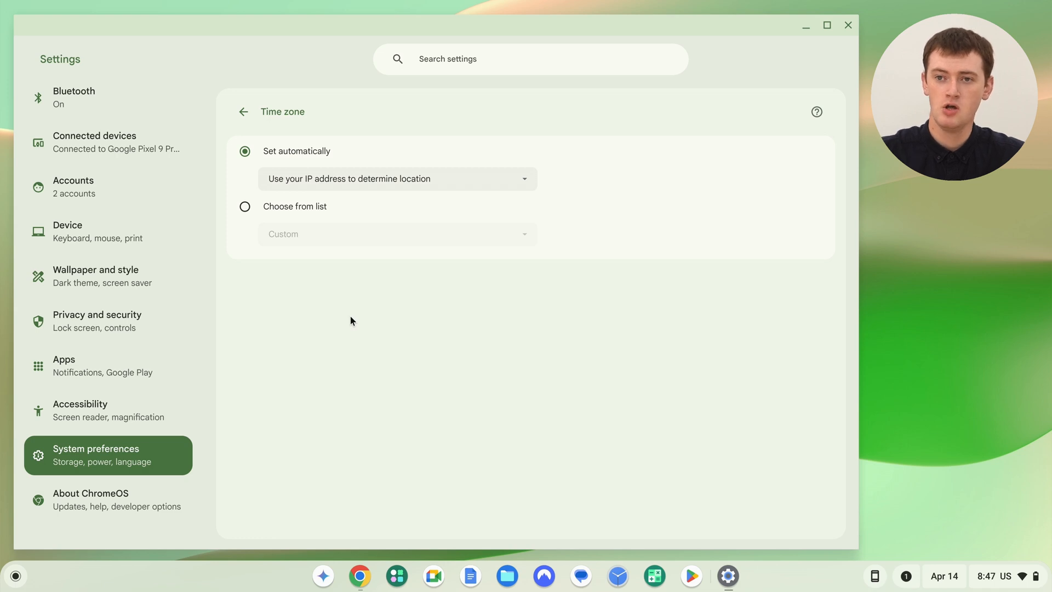
pyautogui.click(245, 211)
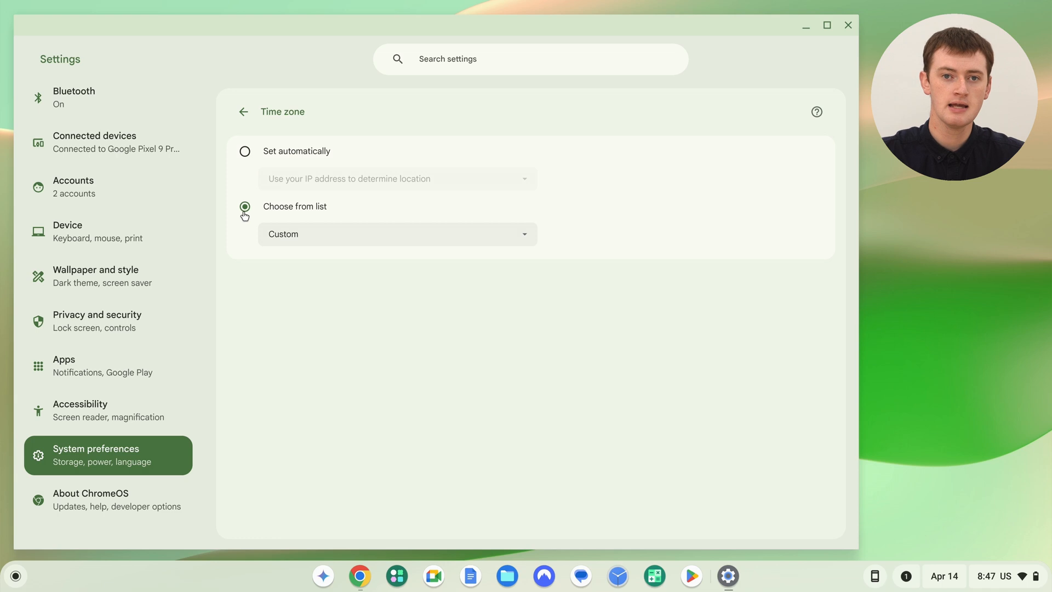
# Step: Browse the time zone dropdown, then launch Chrome to look up a zone
pyautogui.click(314, 241)
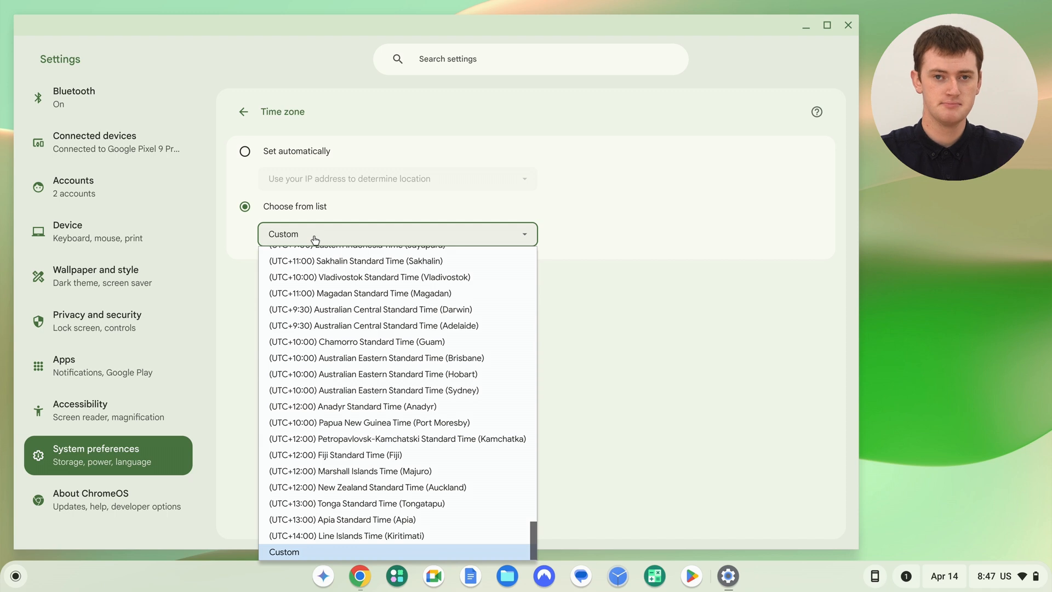
pyautogui.scroll(1, 335, 497)
pyautogui.scroll(-1, 333, 503)
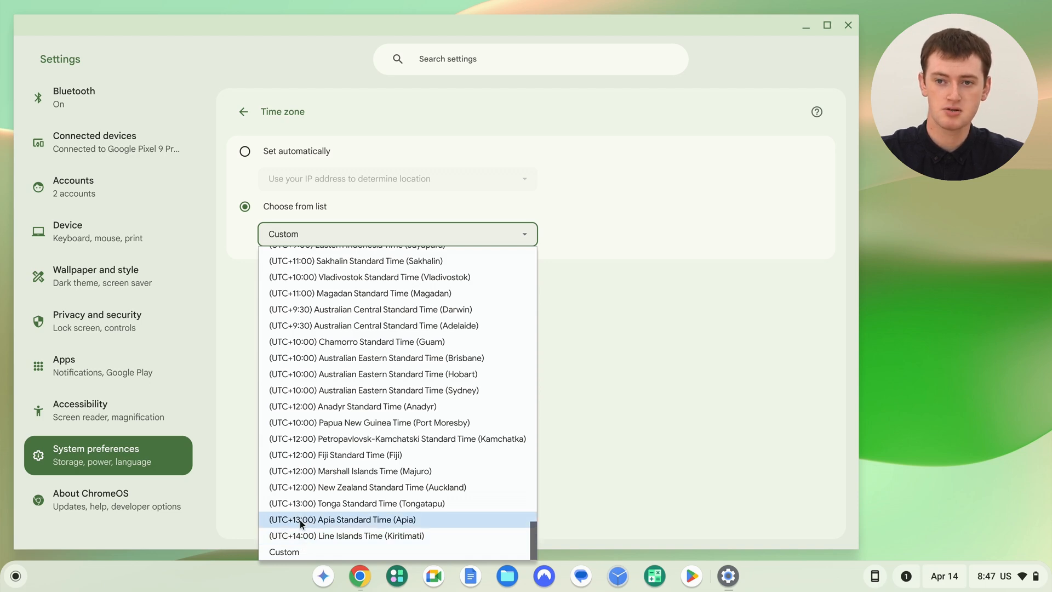
pyautogui.scroll(15, 301, 520)
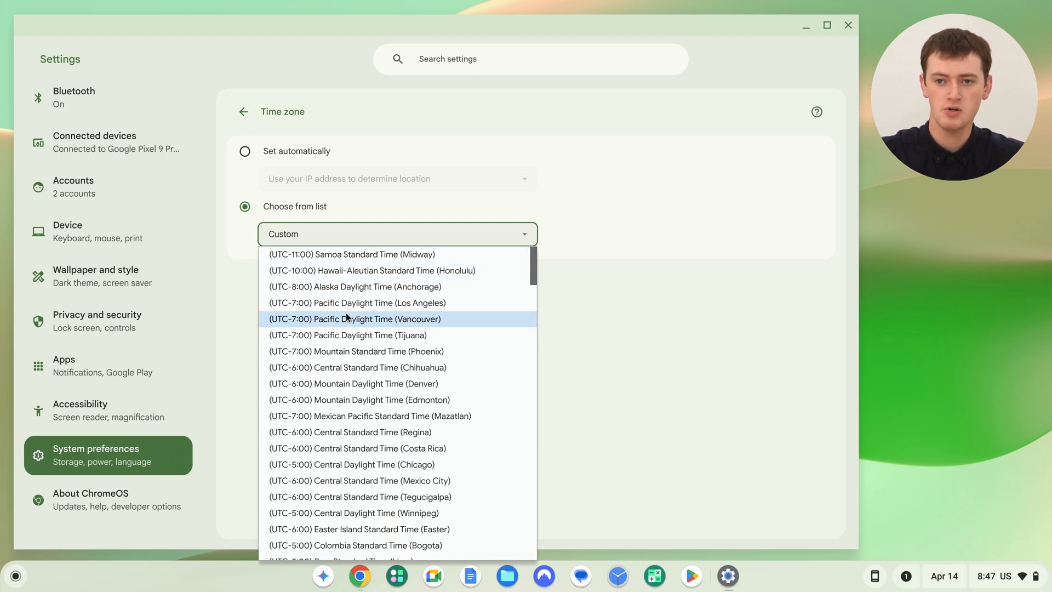
pyautogui.scroll(-1, 346, 312)
pyautogui.scroll(-1, 346, 313)
pyautogui.scroll(-2, 346, 313)
pyautogui.scroll(-1, 345, 314)
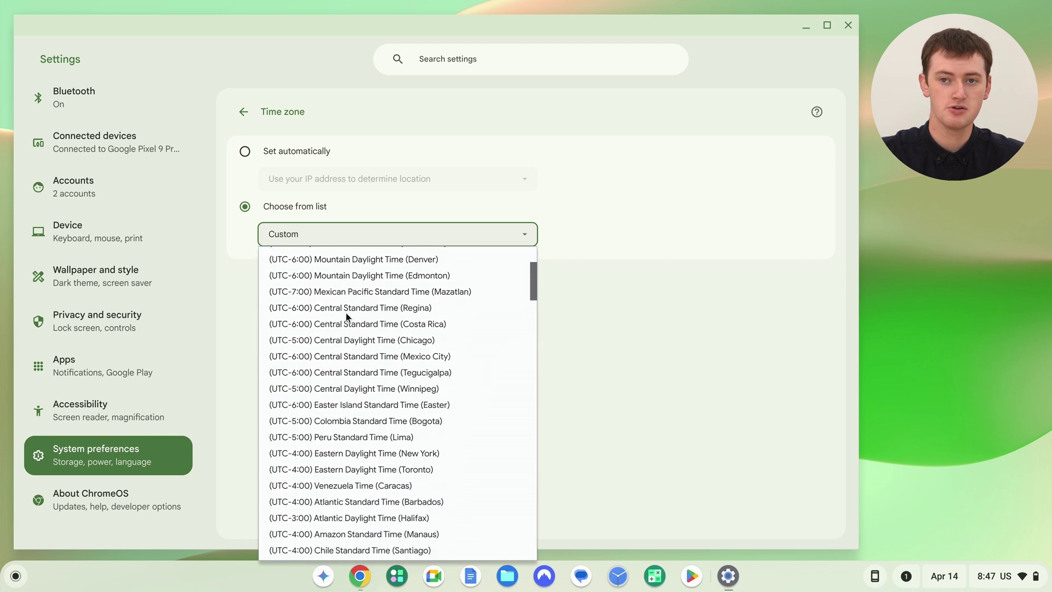
pyautogui.scroll(-1, 346, 313)
pyautogui.scroll(-1, 346, 313)
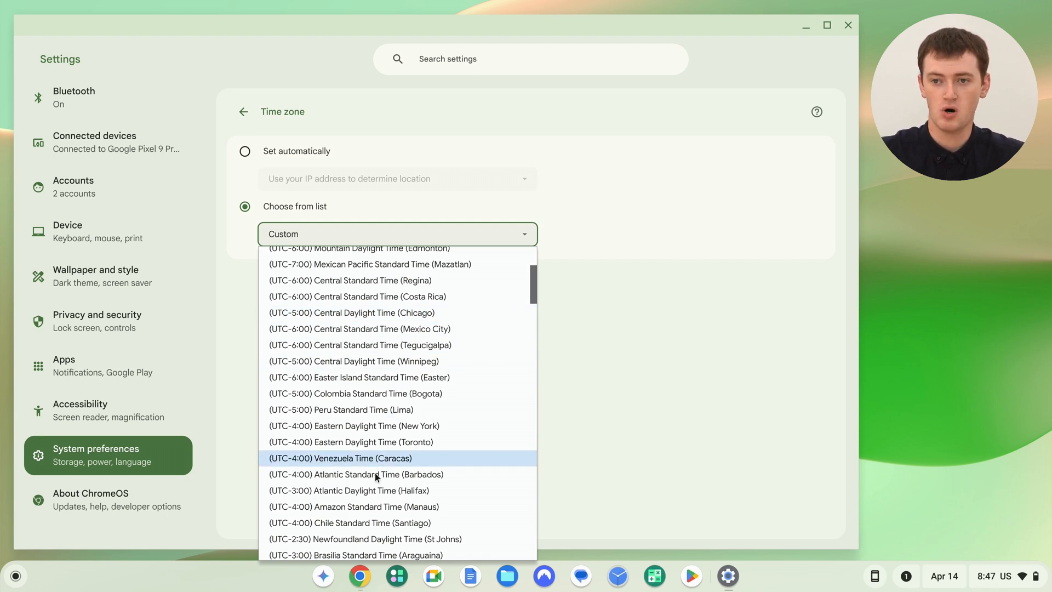
pyautogui.click(364, 584)
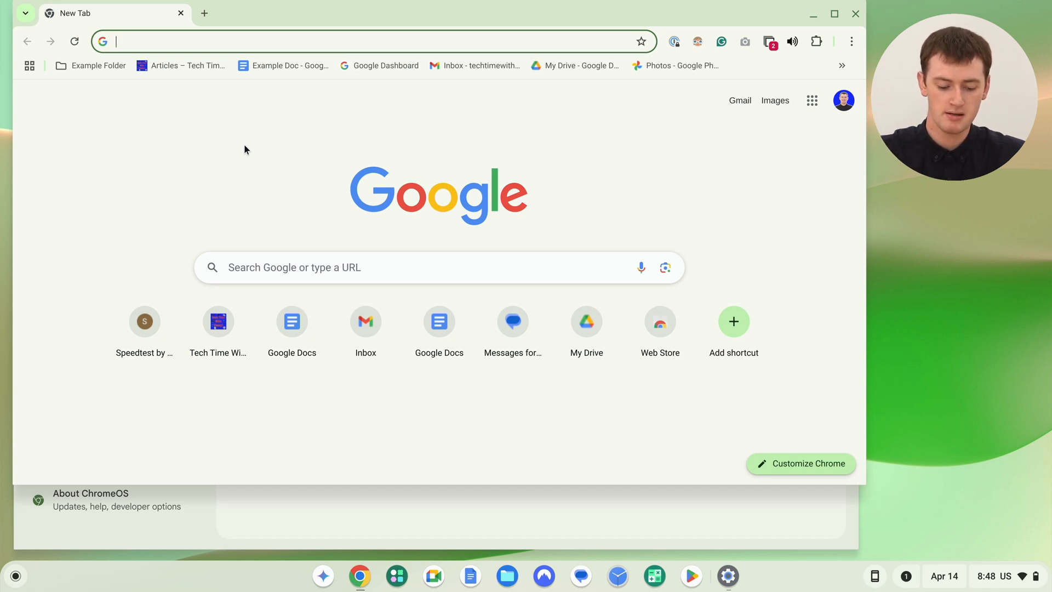
pyautogui.write('new ')
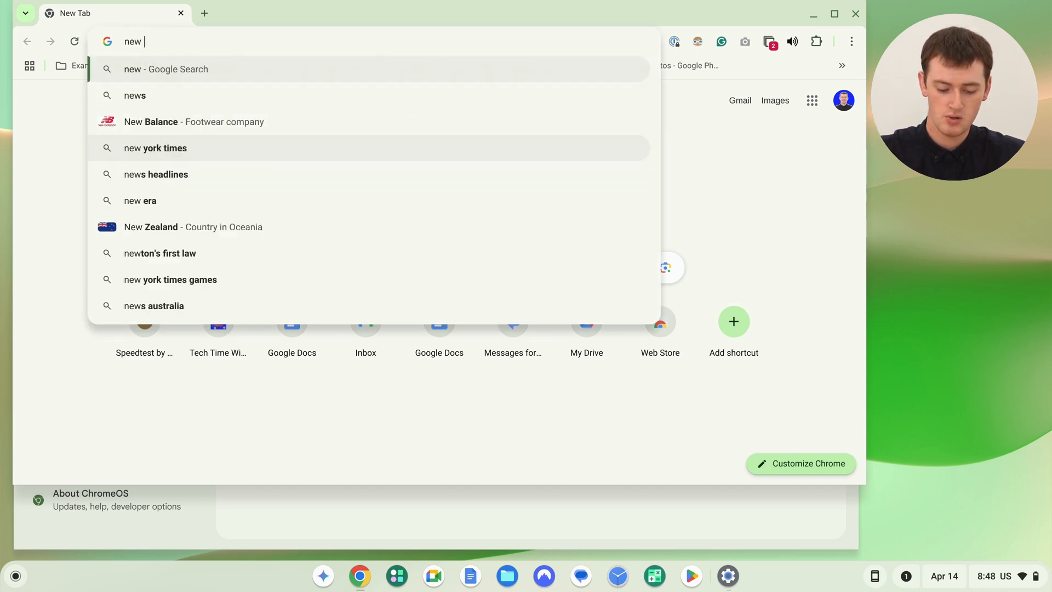
pyautogui.write('york time')
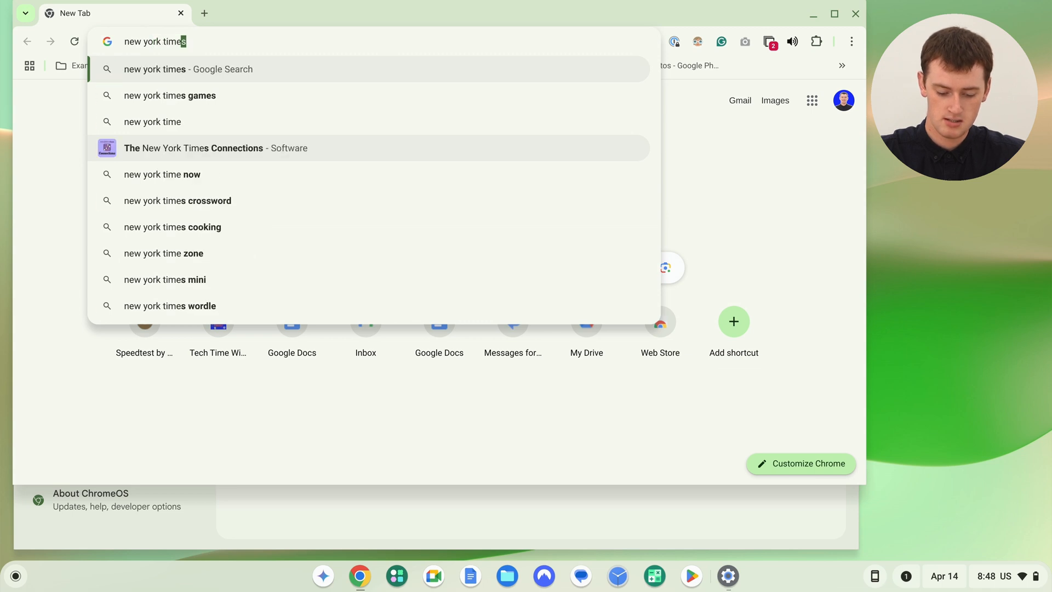
pyautogui.write('zone')
# Step: Search Google for 'new york timezone', finding Eastern Daylight Time (GMT-4)
pyautogui.press('Return')
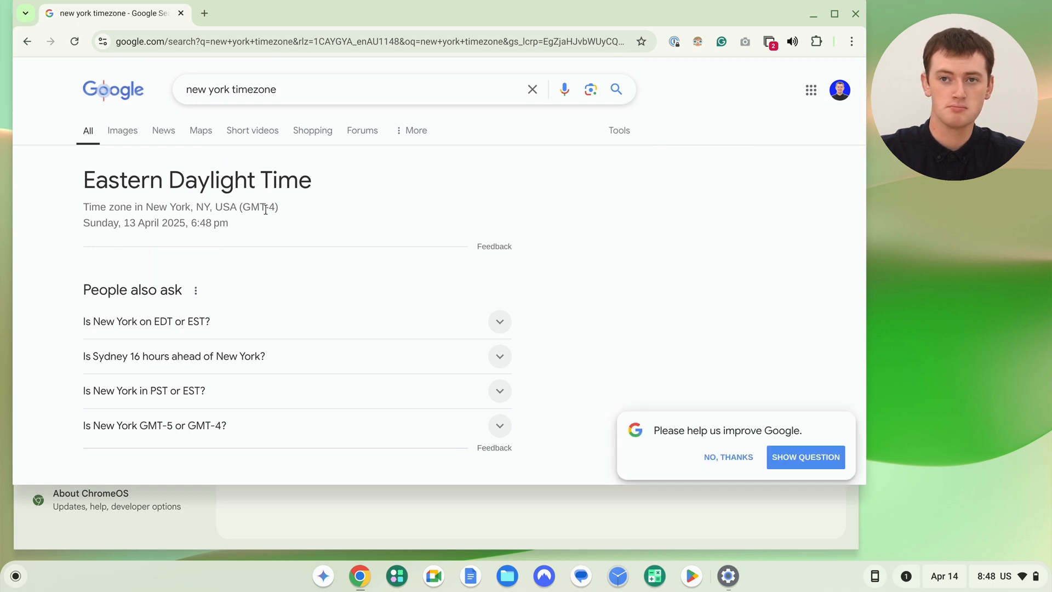
# Step: Minimize Chrome and set the time zone to (UTC-4:00) Eastern Daylight Time (New York)
pyautogui.click(811, 13)
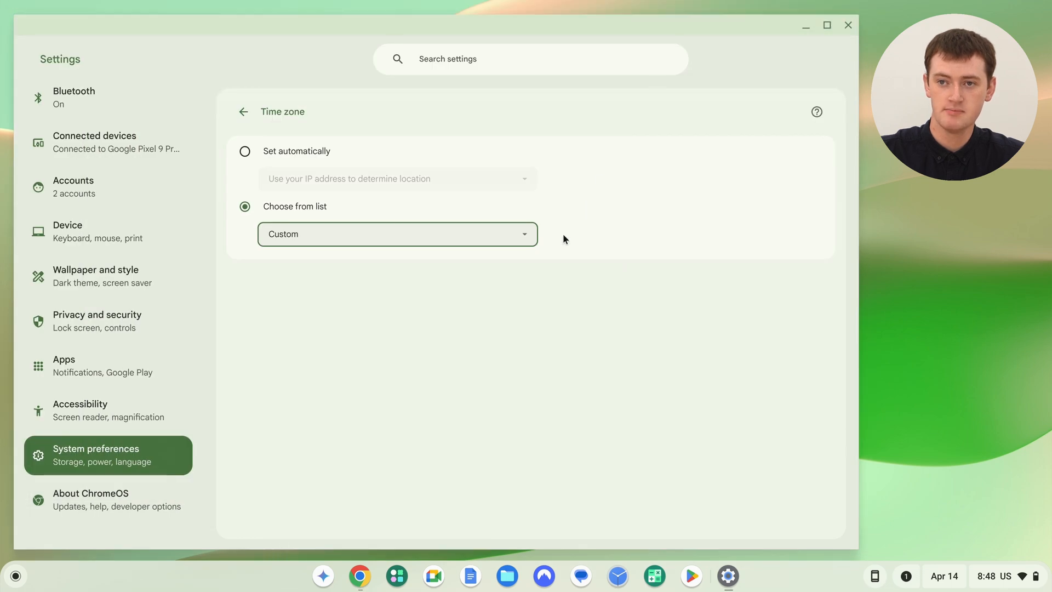
pyautogui.click(503, 237)
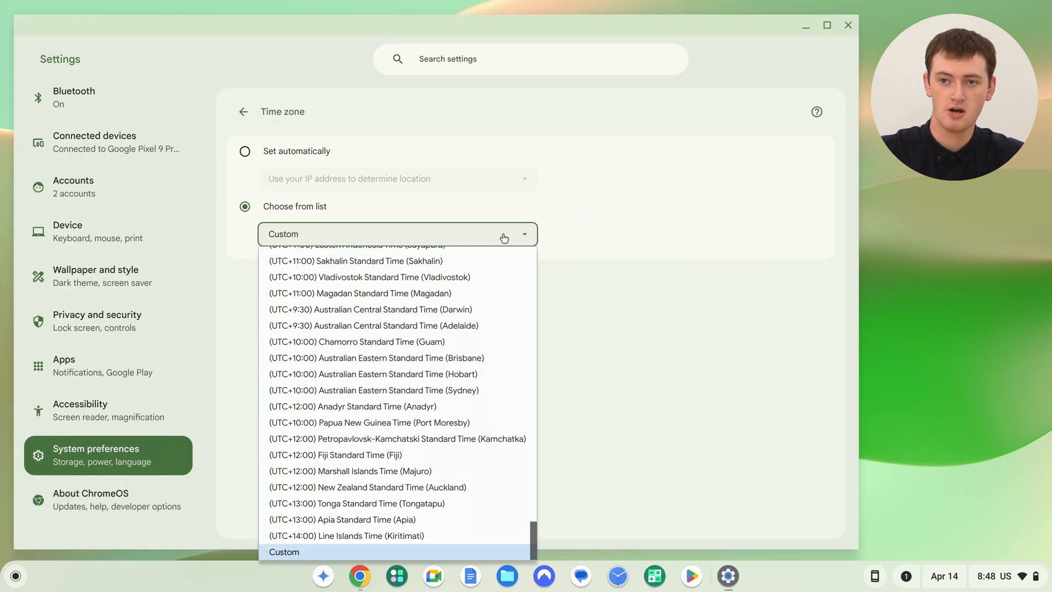
pyautogui.scroll(1, 421, 322)
pyautogui.scroll(10, 419, 328)
pyautogui.scroll(10, 415, 330)
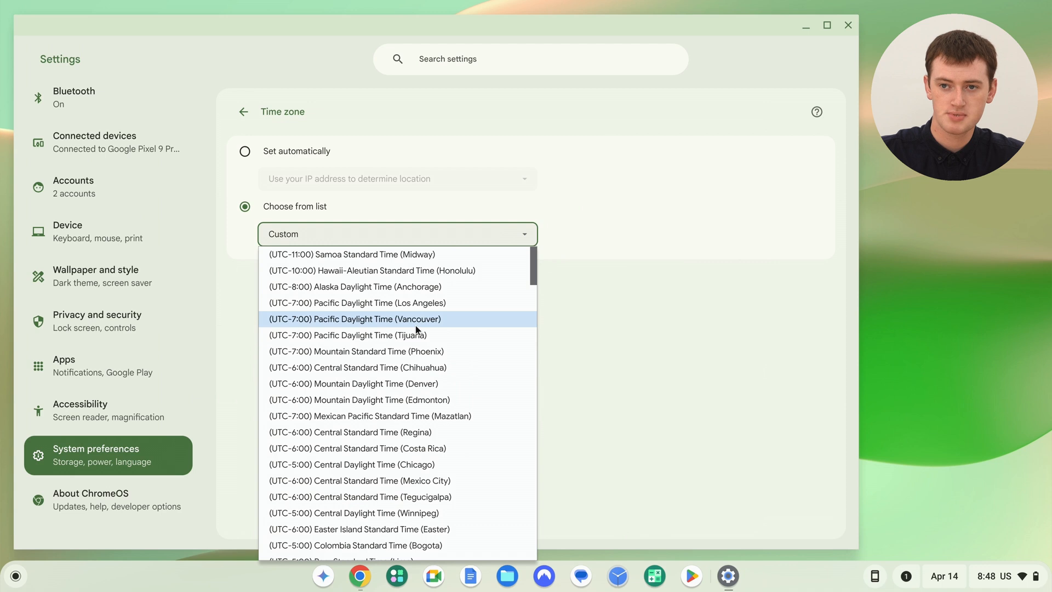
pyautogui.scroll(-2, 356, 323)
pyautogui.scroll(-1, 329, 354)
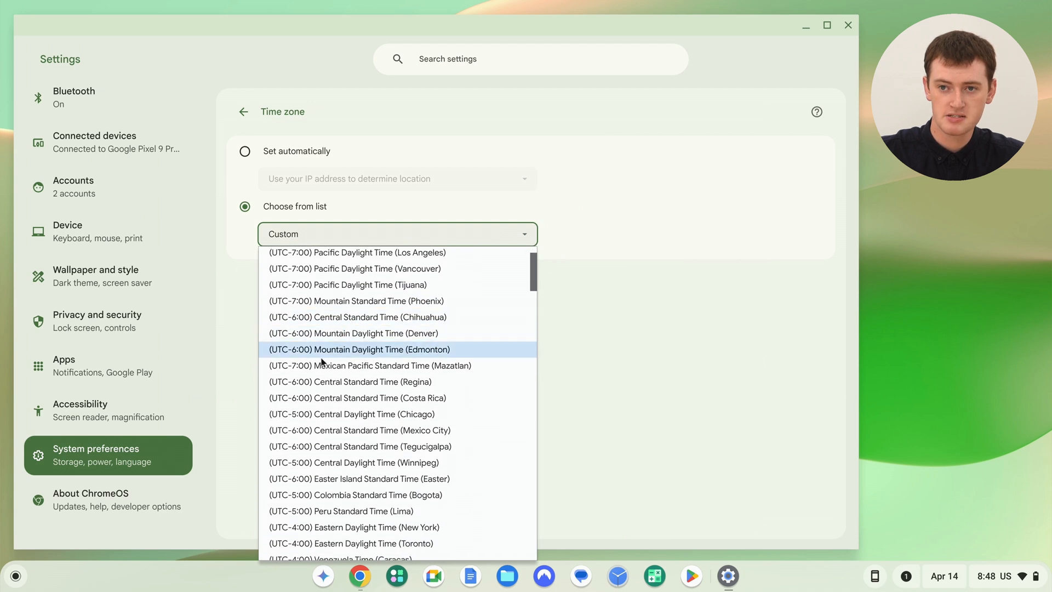
pyautogui.scroll(-1, 298, 401)
pyautogui.scroll(-1, 298, 402)
pyautogui.scroll(-1, 298, 401)
pyautogui.scroll(-2, 297, 402)
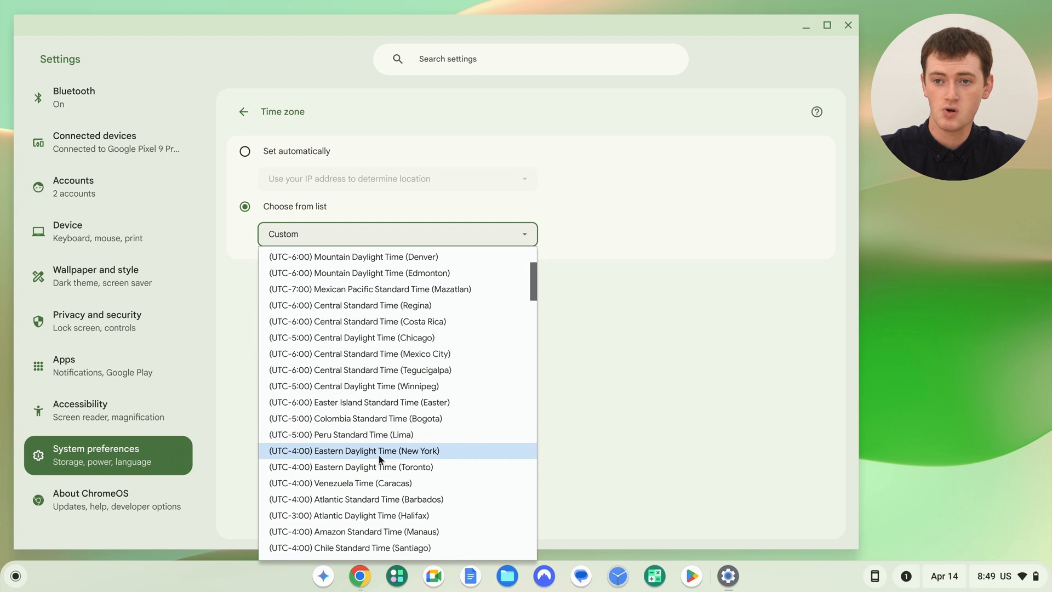
pyautogui.click(337, 454)
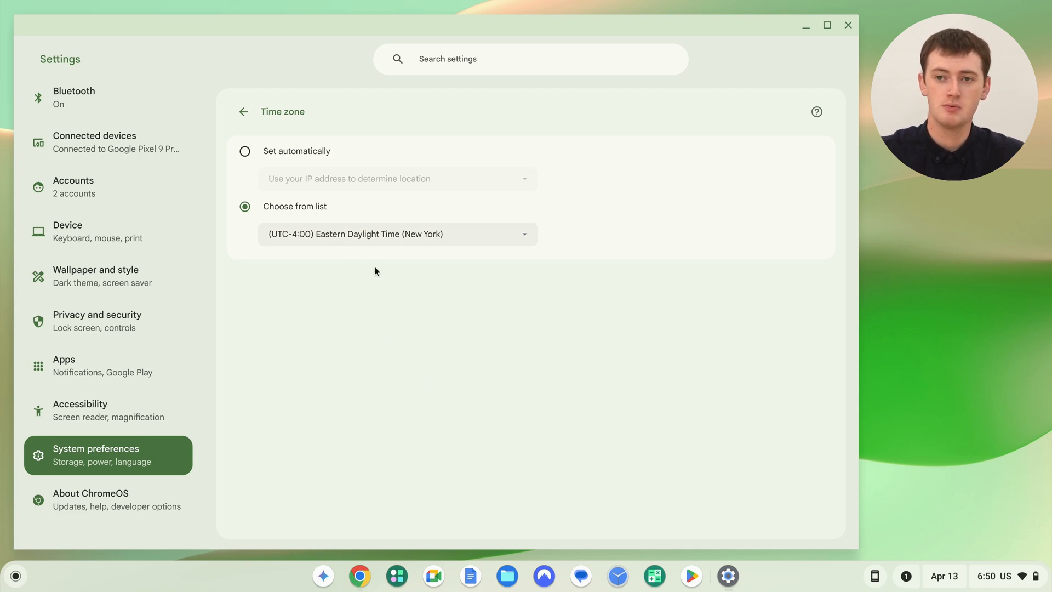
pyautogui.click(375, 239)
pyautogui.scroll(1, 358, 341)
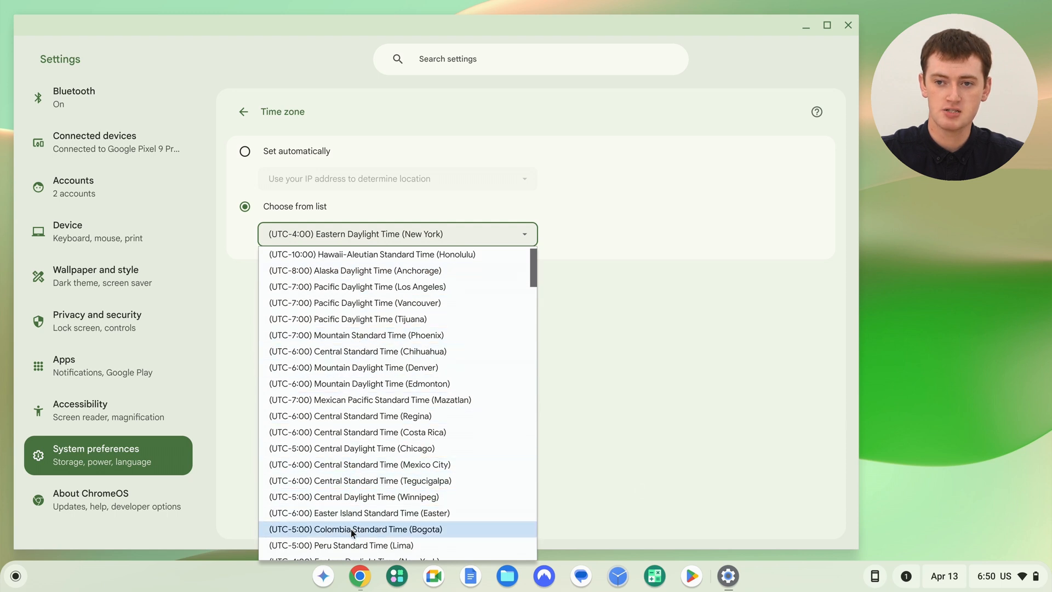
# Step: Change the time zone to (UTC-6:00) Easter Island Standard Time (Easter)
pyautogui.click(353, 513)
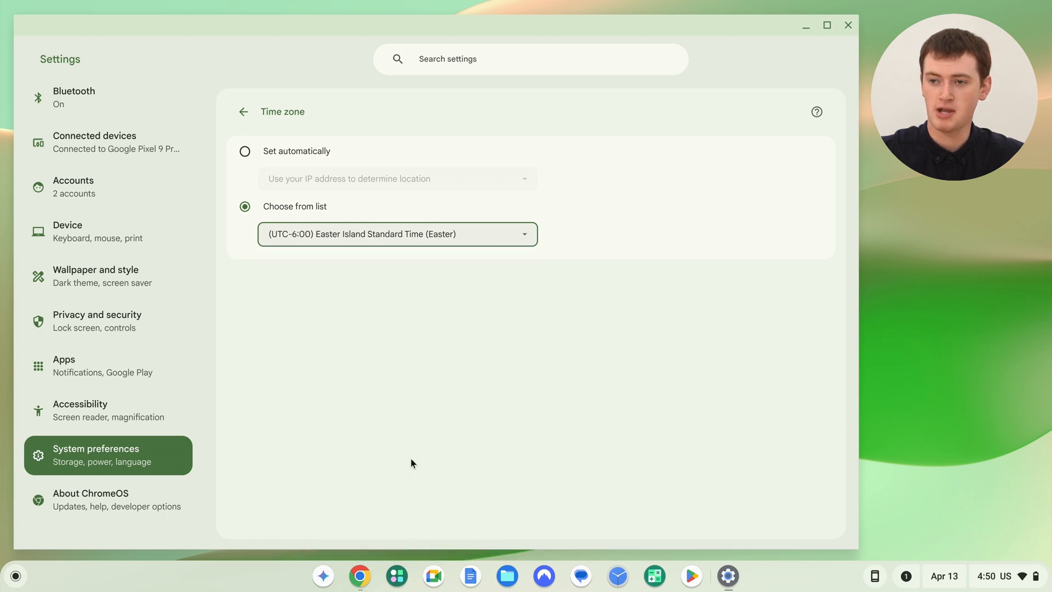